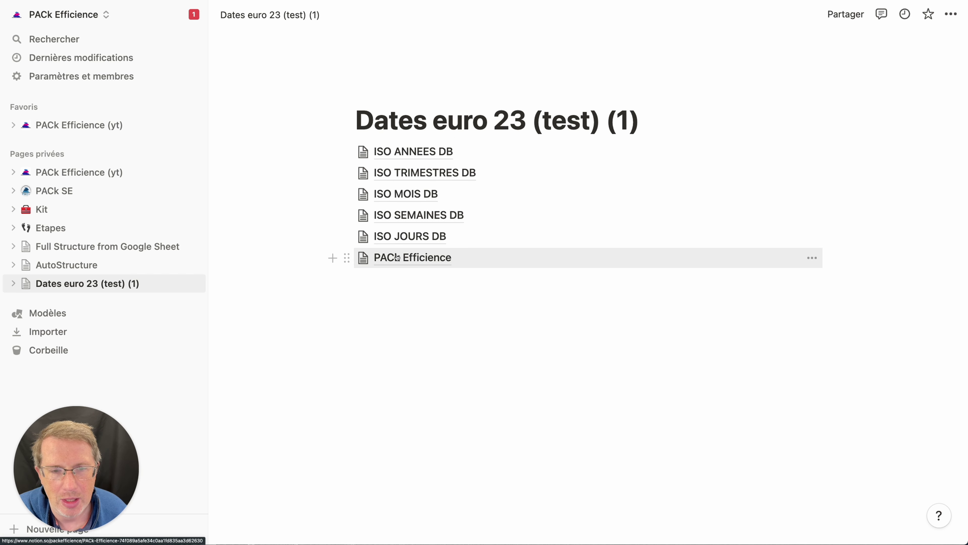
Open the ISO JOURS DB database and examine its columns across to the Année-Semaine-numjour-ISO formula and beyond.
left_click(398, 237)
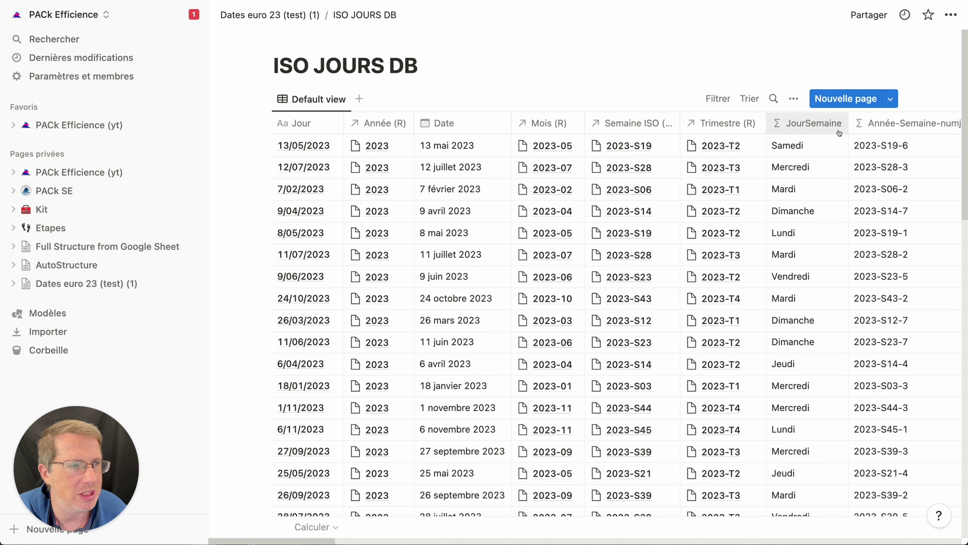
scroll(840, 132, "right", 3)
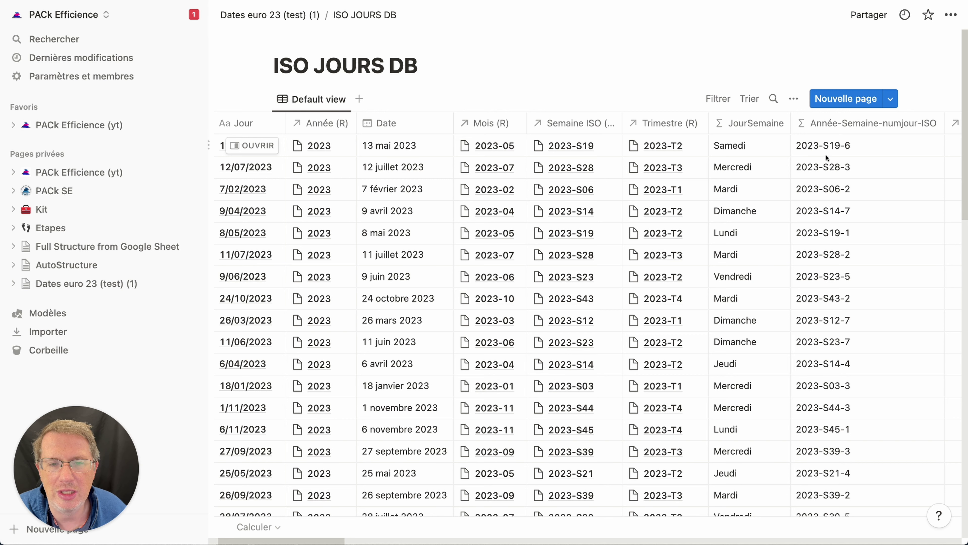
scroll(860, 157, "right", 5)
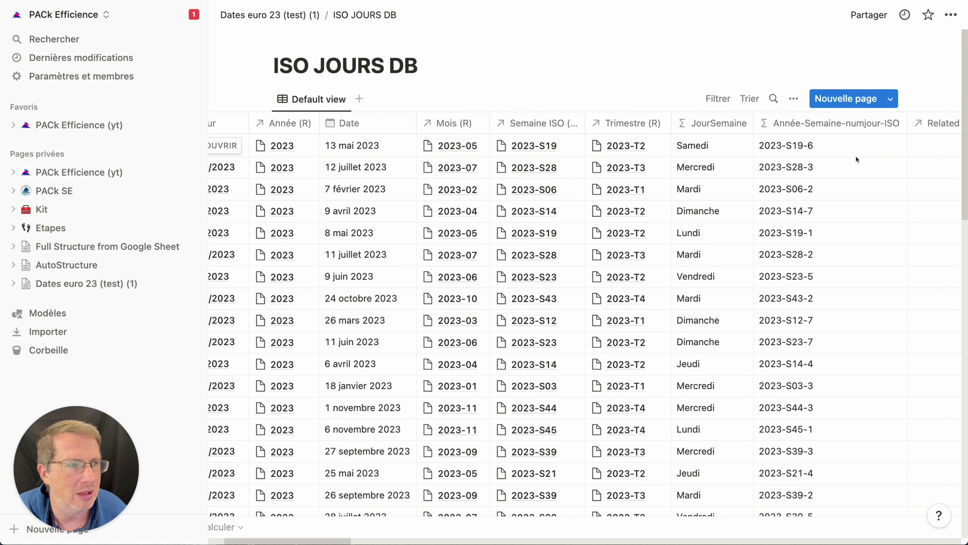
left_click_drag(349, 541, 277, 502)
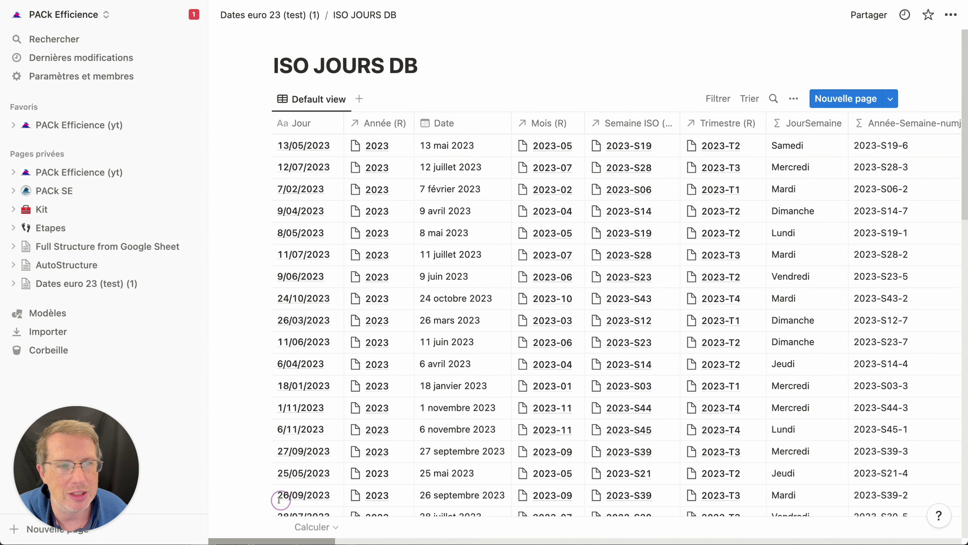
Open ISO TRIMESTRES DB from the Dates euro 23 (test) (1) page and examine its relation columns, including those to days and months.
left_click(271, 16)
left_click(410, 205)
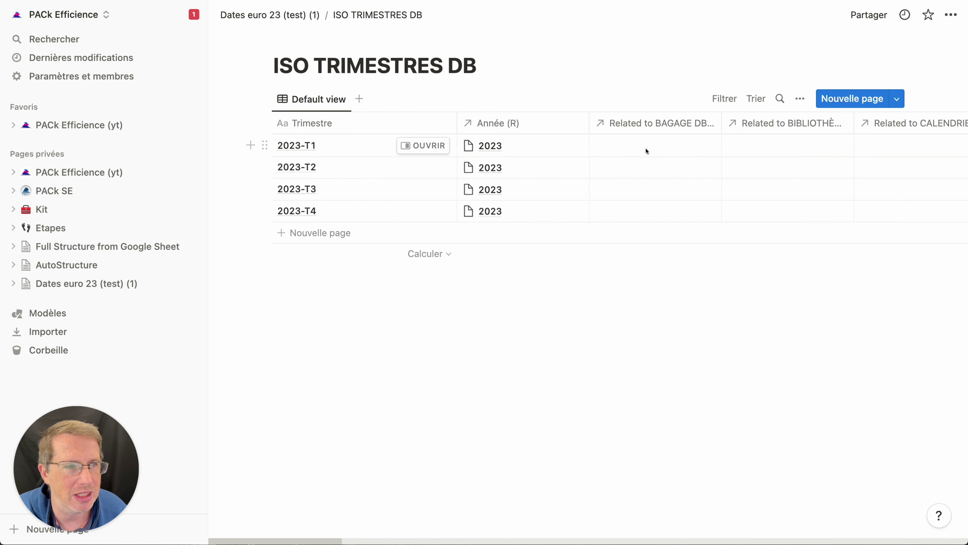
left_click_drag(313, 540, 648, 520)
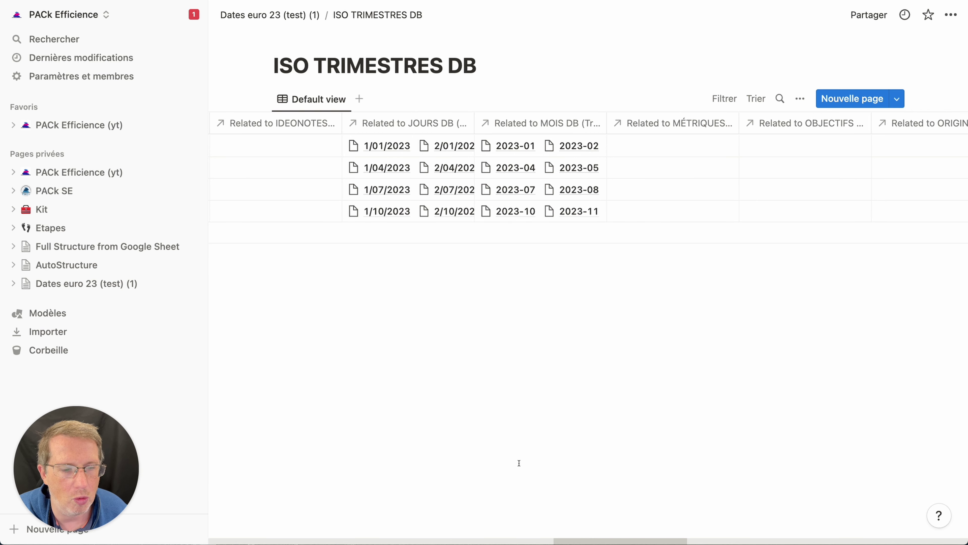
left_click_drag(577, 534, 167, 480)
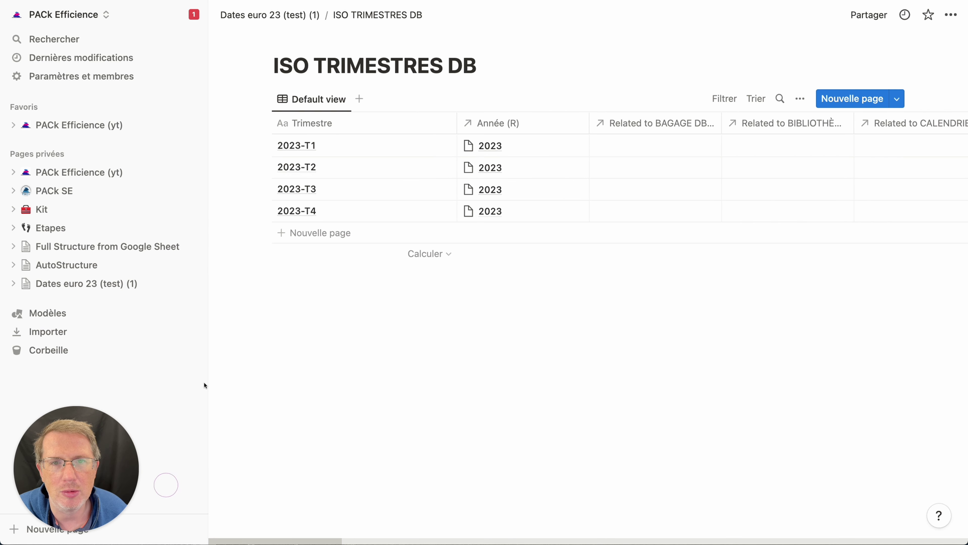
View the ISO MOIS DB and ISO SEMAINES DB databases from the Dates euro 23 (test) (1) page.
left_click(245, 18)
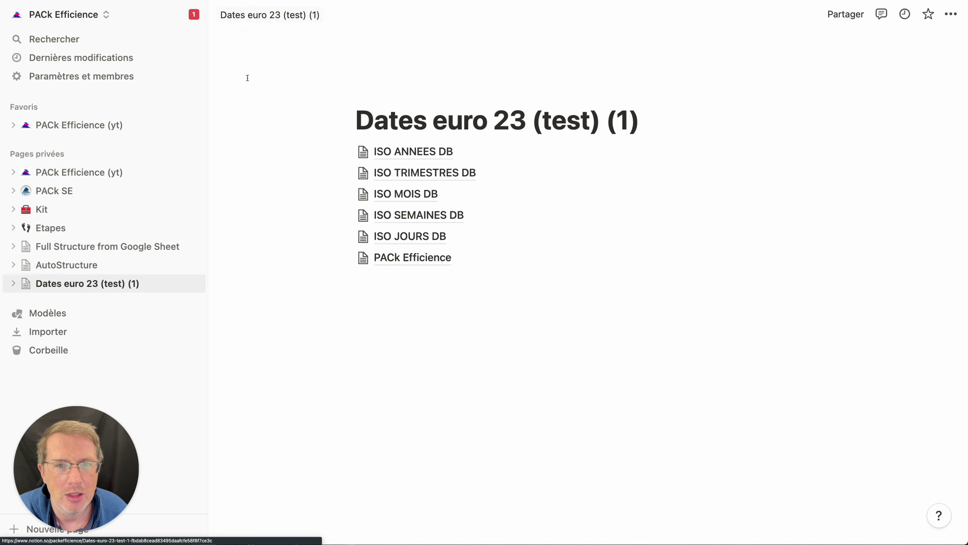
left_click(402, 191)
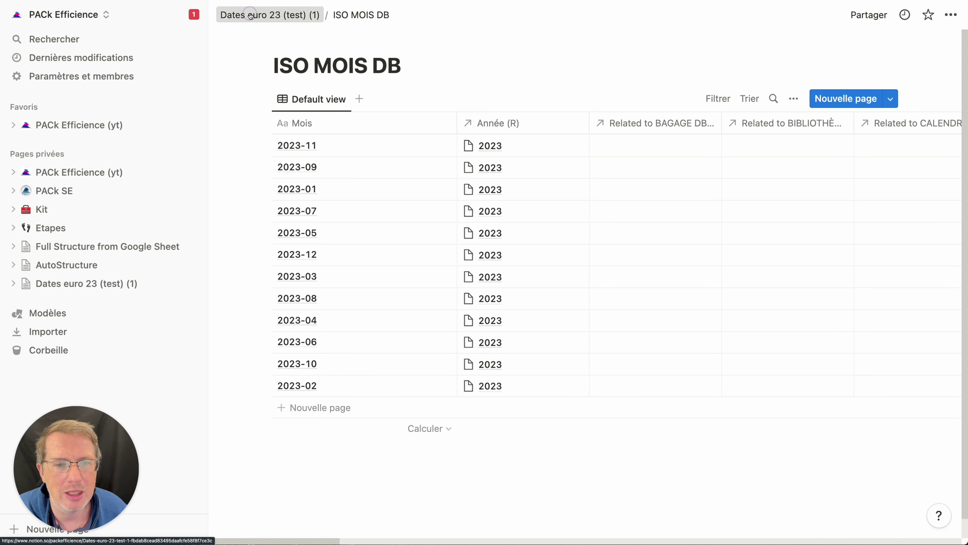
left_click(269, 15)
left_click(445, 217)
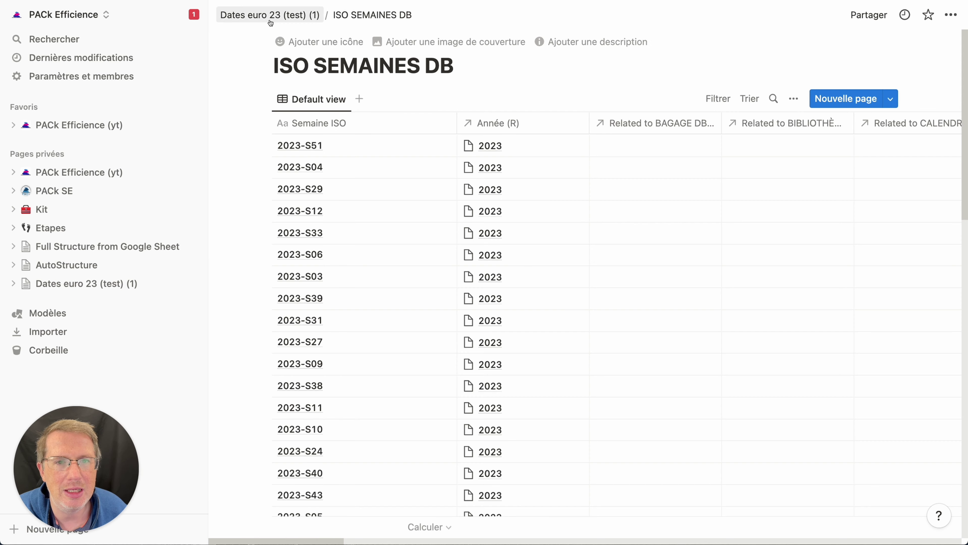
Reopen the ISO JOURS DB database and sort its default view by Date in ascending order.
left_click(270, 15)
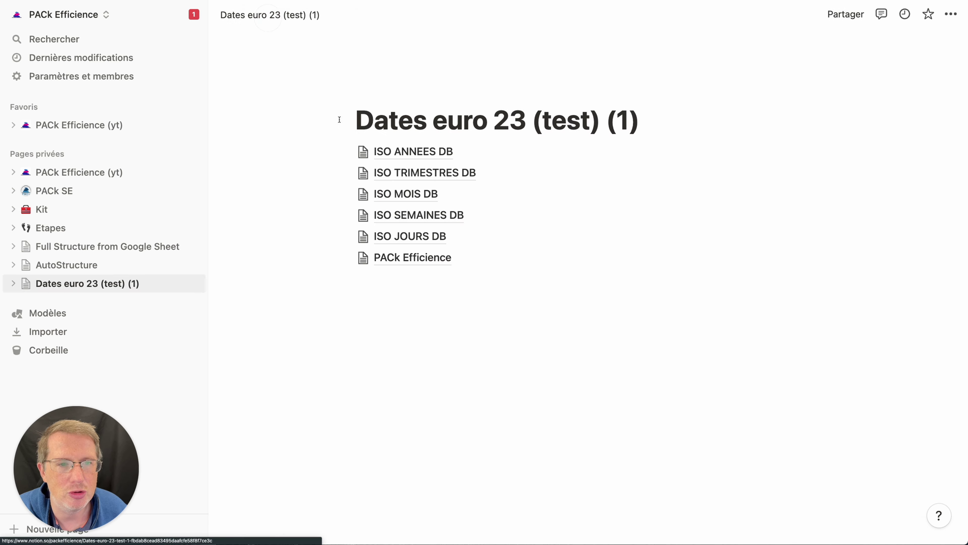
left_click(416, 234)
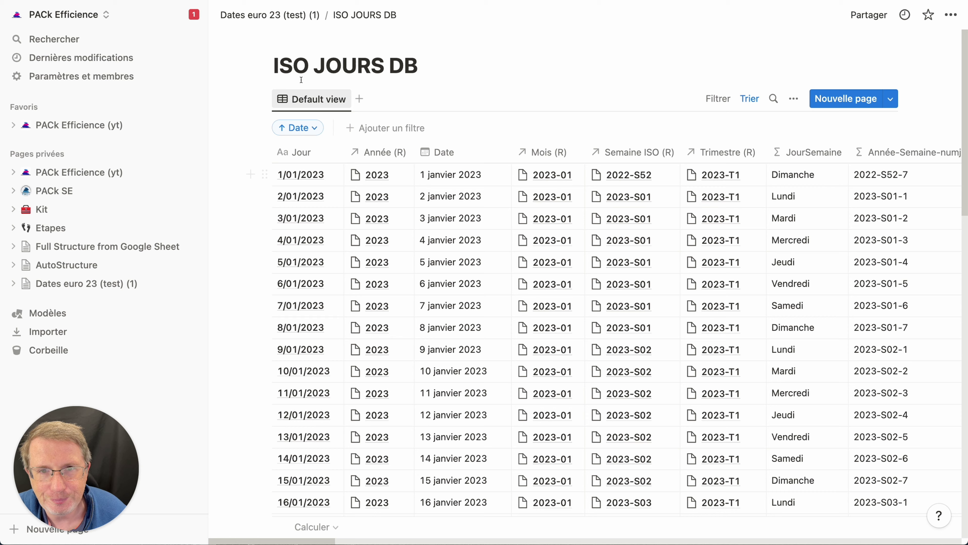
Open the PACk Efficience subpage of Dates euro 23 (test) (1) and go down through Profil and Données to the Suivi page.
left_click(311, 17)
left_click(398, 256)
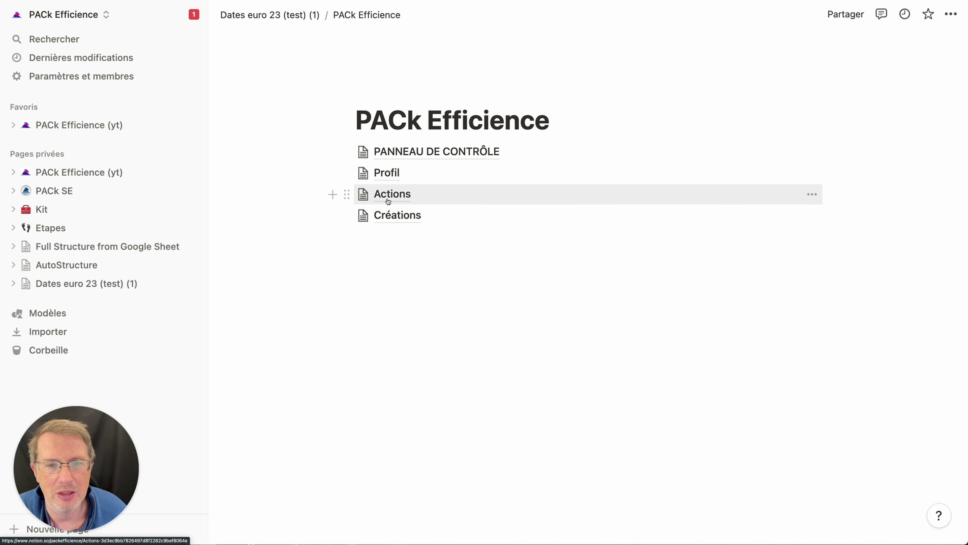
left_click(386, 175)
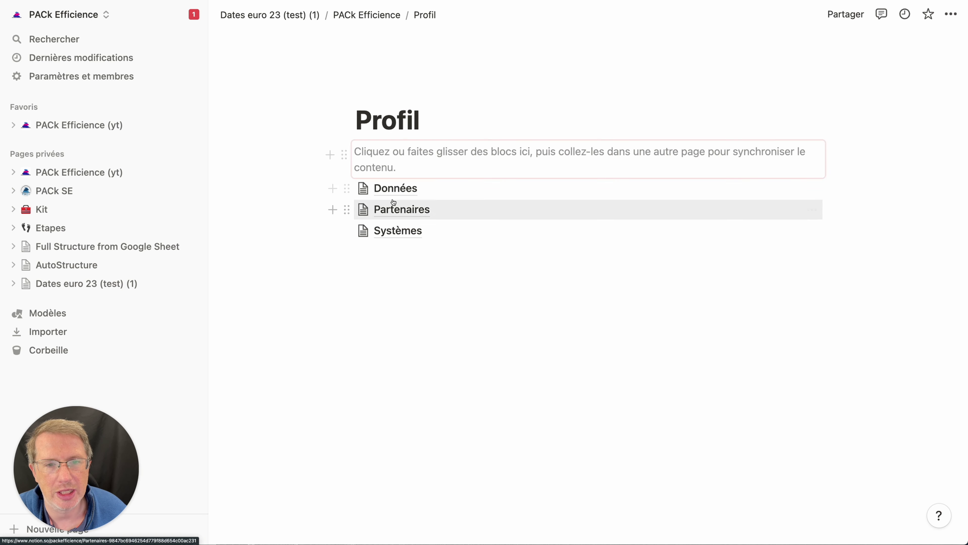
left_click(393, 190)
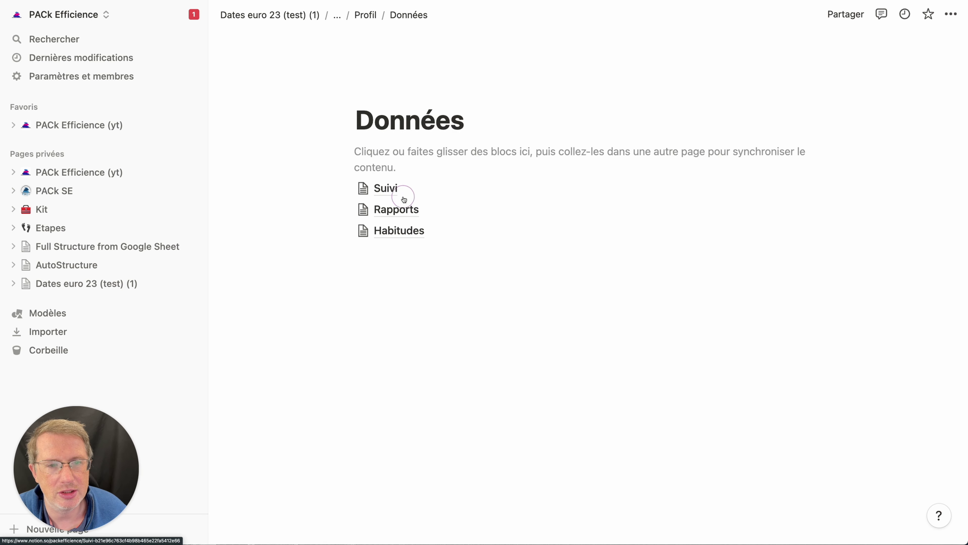
left_click(384, 189)
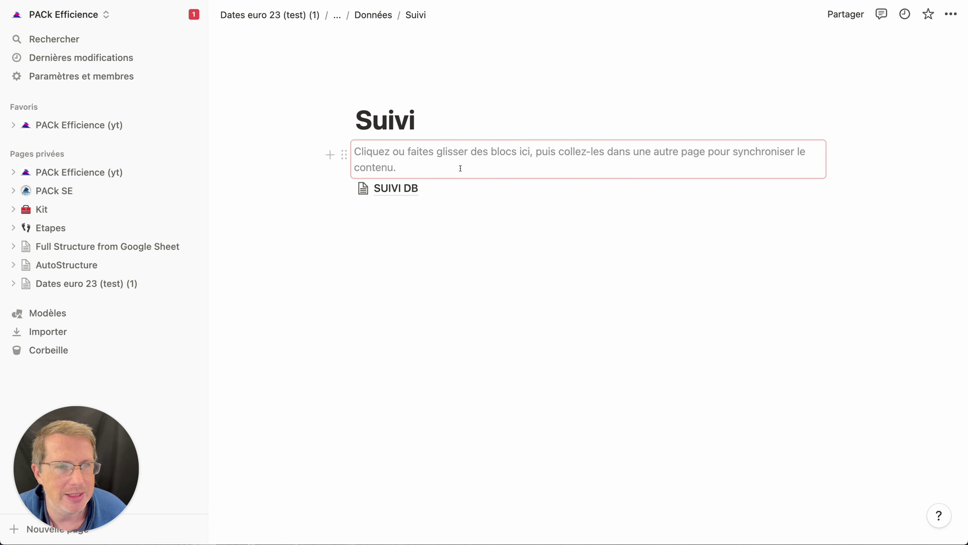
Go back up to Profil, view the subpages of Systèmes, and return to the PACk Efficience page.
left_click(373, 15)
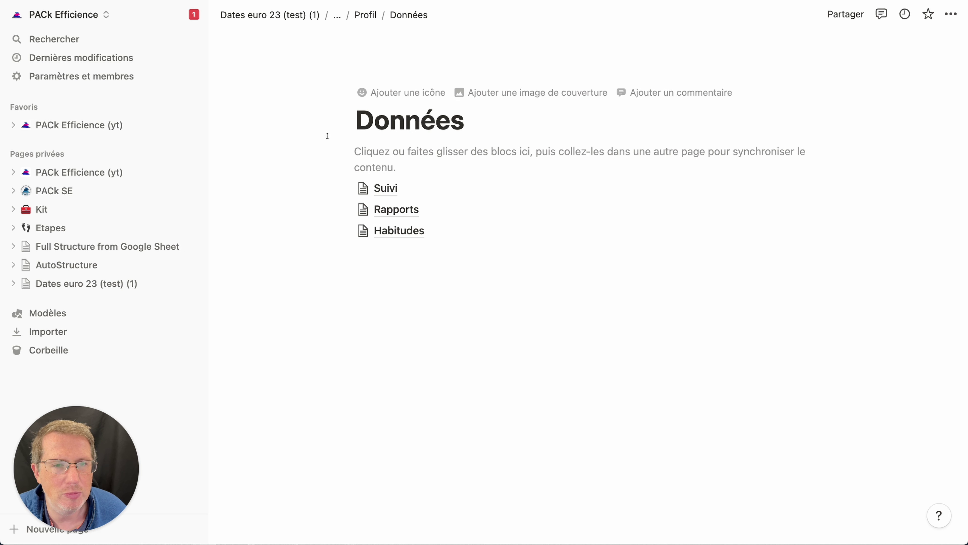
key("super+bracketleft")
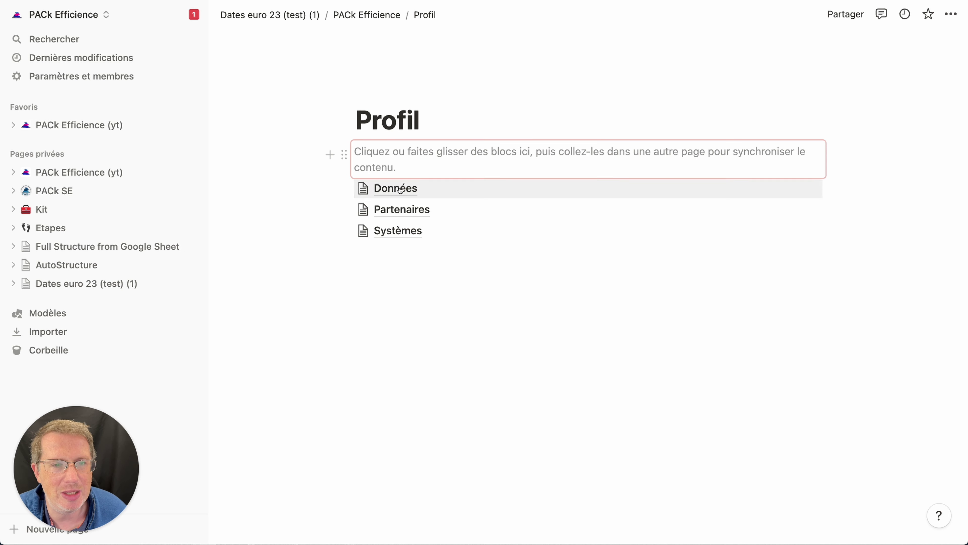
left_click(398, 231)
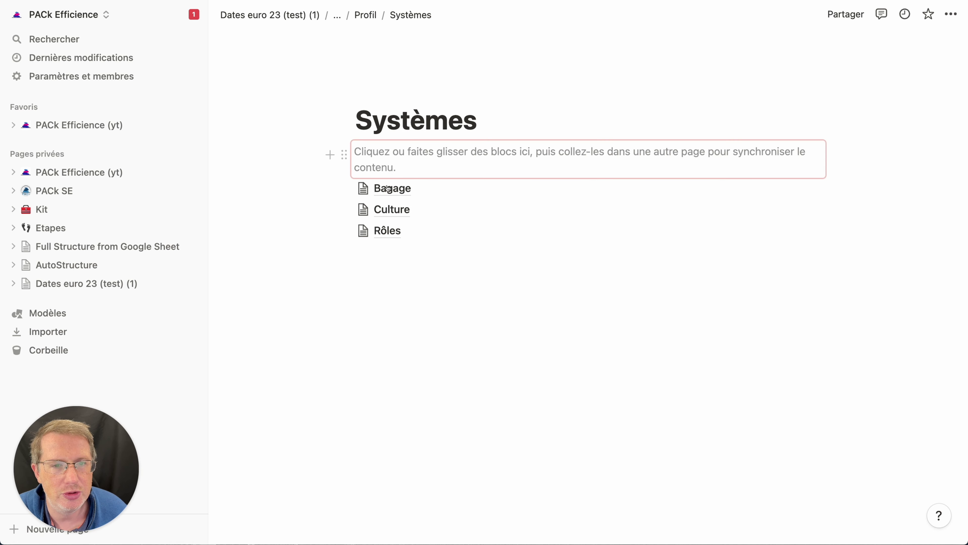
key("super+shift+u")
key("super+shift+u")
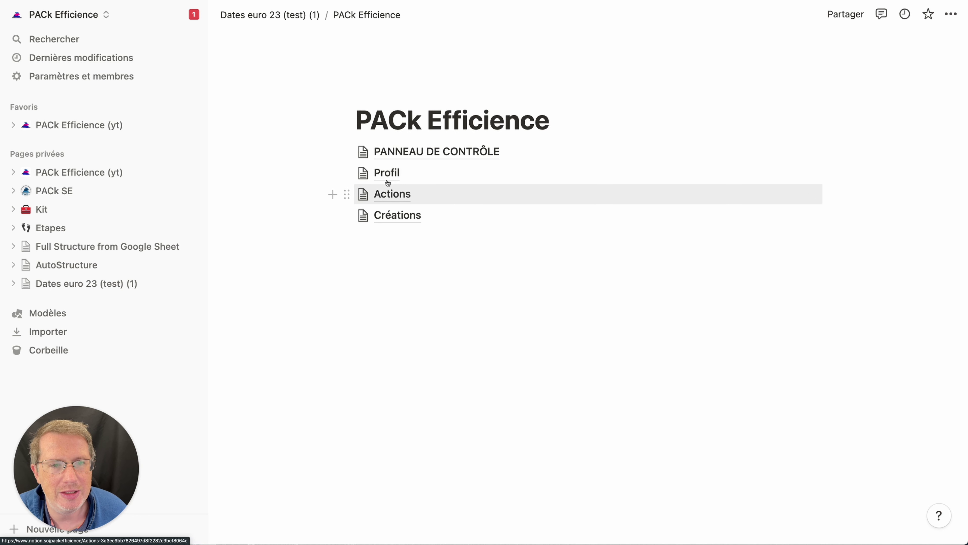
Open PANNEAU DE CONTRÔLE, examine the links in its Menu Principal page, and return to PANNEAU DE CONTRÔLE with nothing selected.
left_click(397, 152)
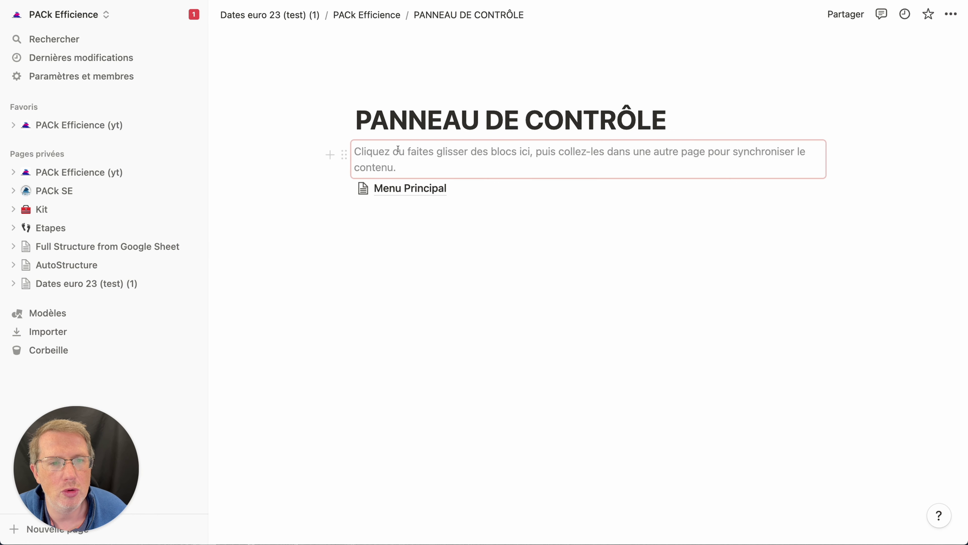
left_click_drag(347, 188, 366, 183)
left_click(396, 189)
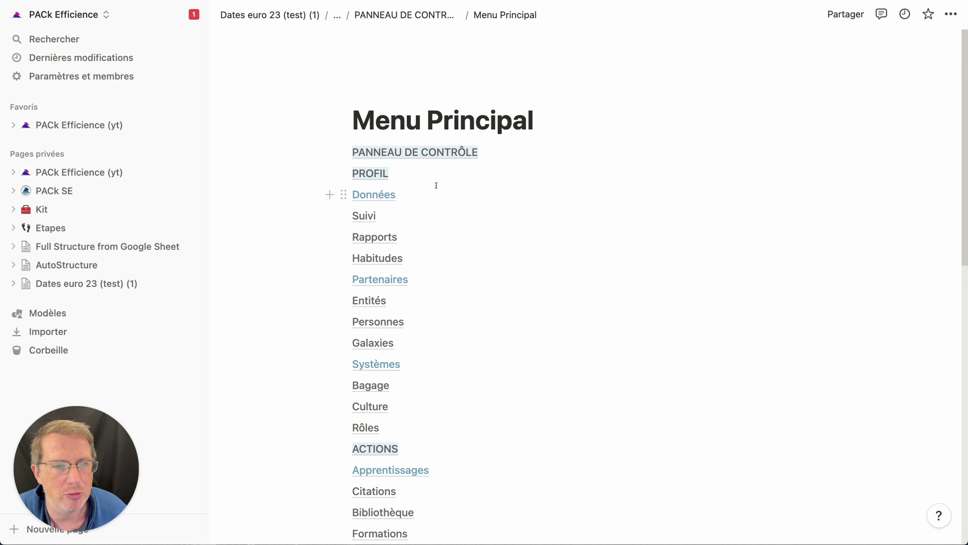
key("super+[")
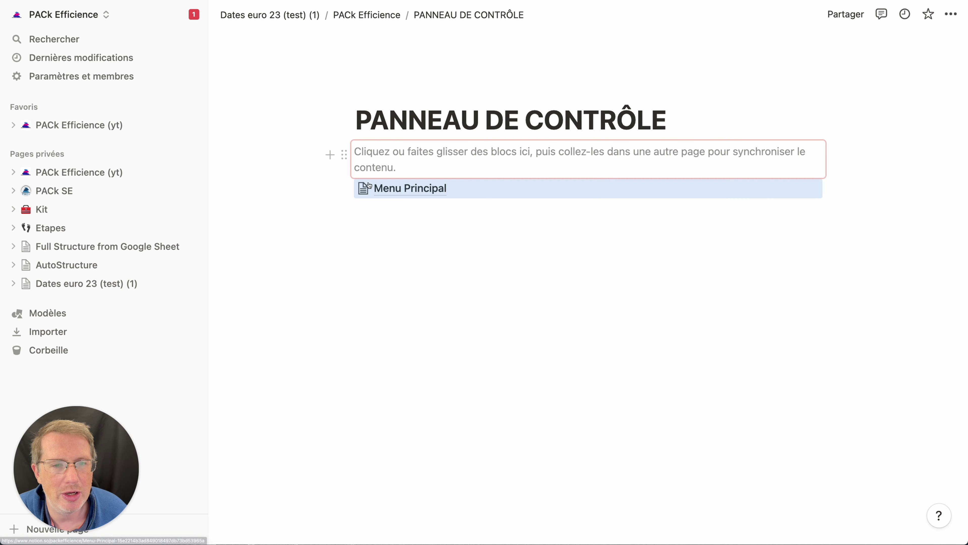
left_click_drag(350, 187, 383, 162)
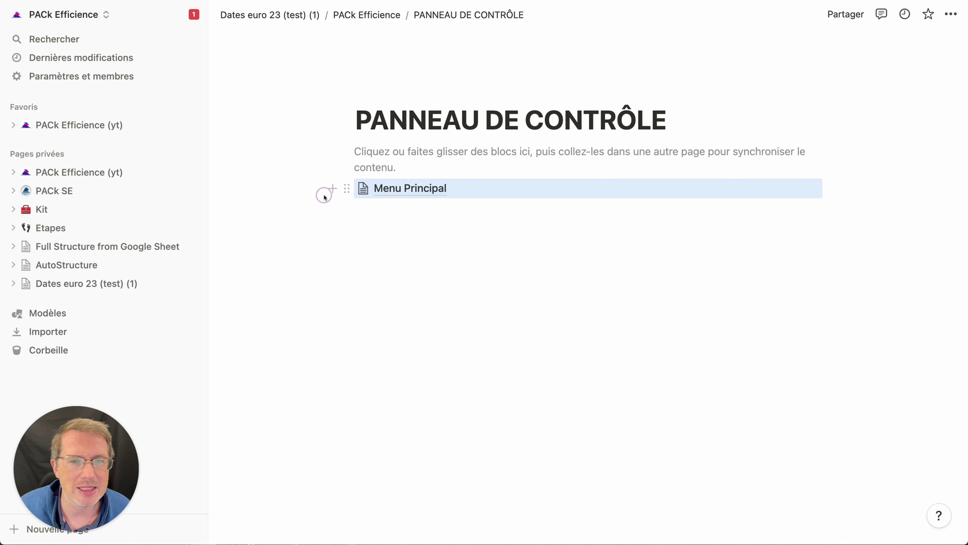
left_click(297, 202)
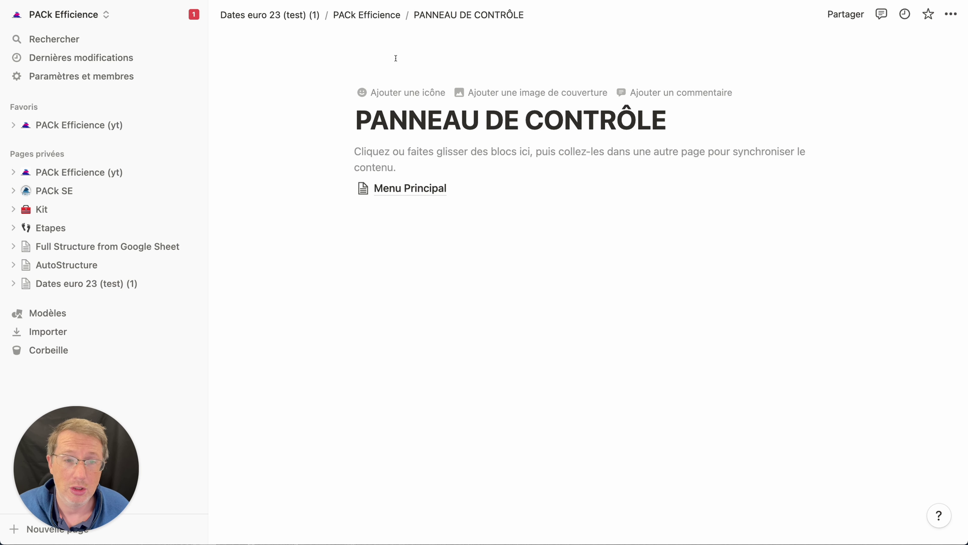
Go back up to the Dates euro 23 (test) (1) page and reopen its PACk Efficience subpage.
left_click(368, 15)
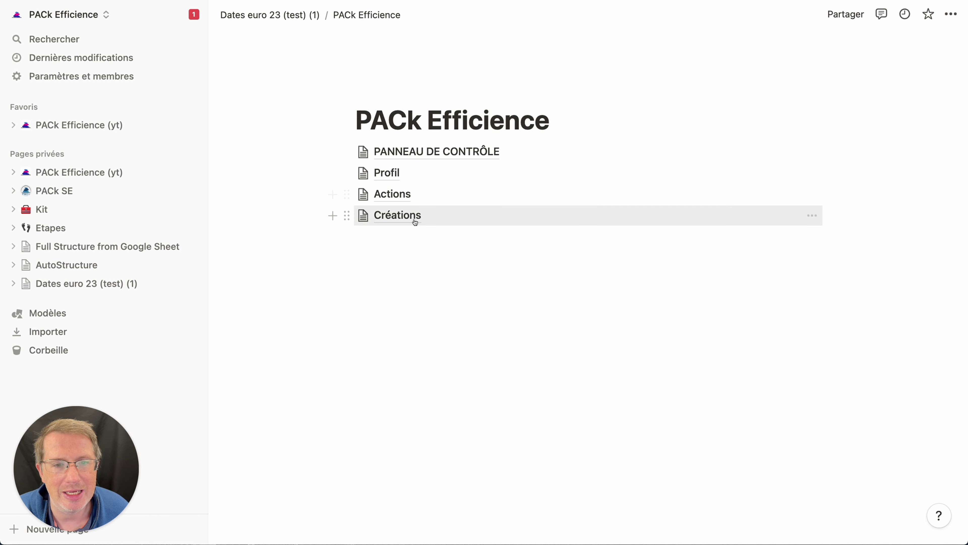
left_click(294, 18)
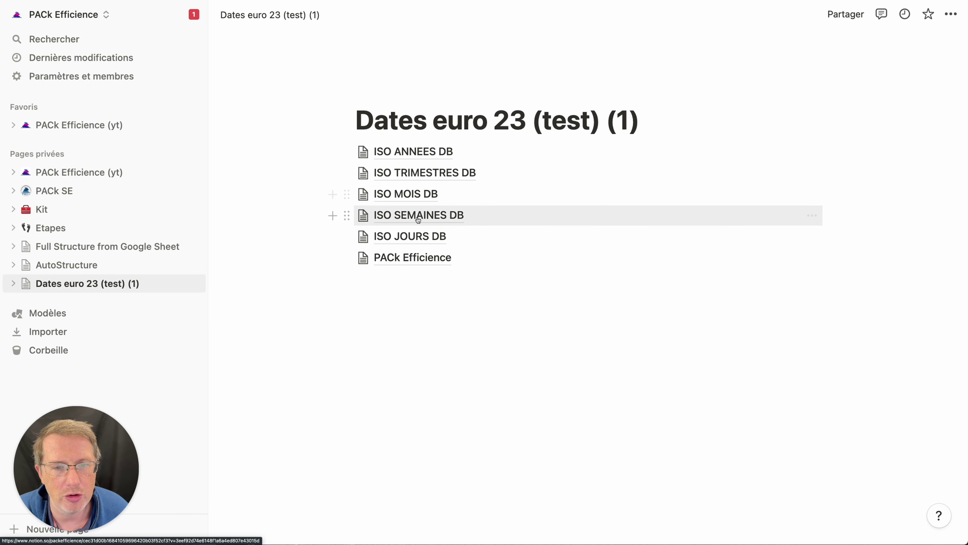
left_click(422, 262)
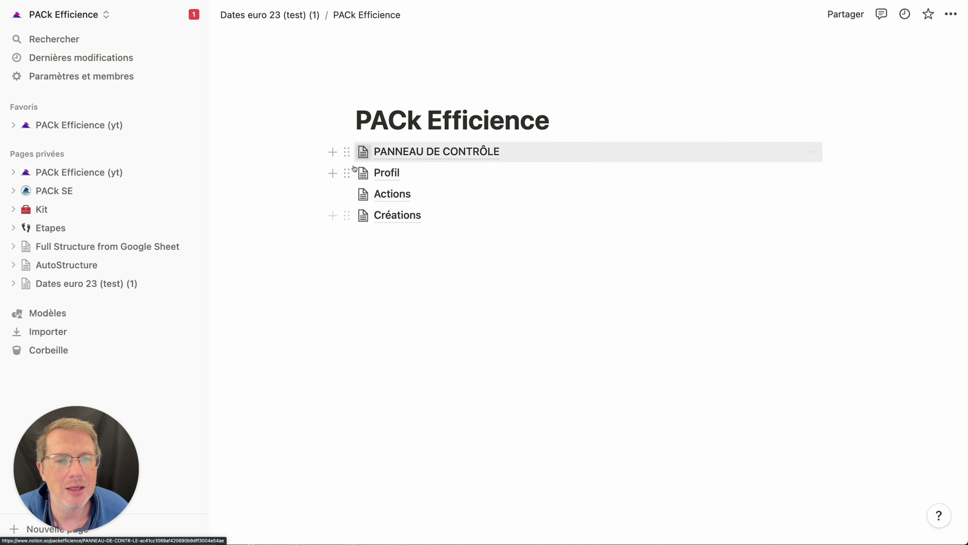